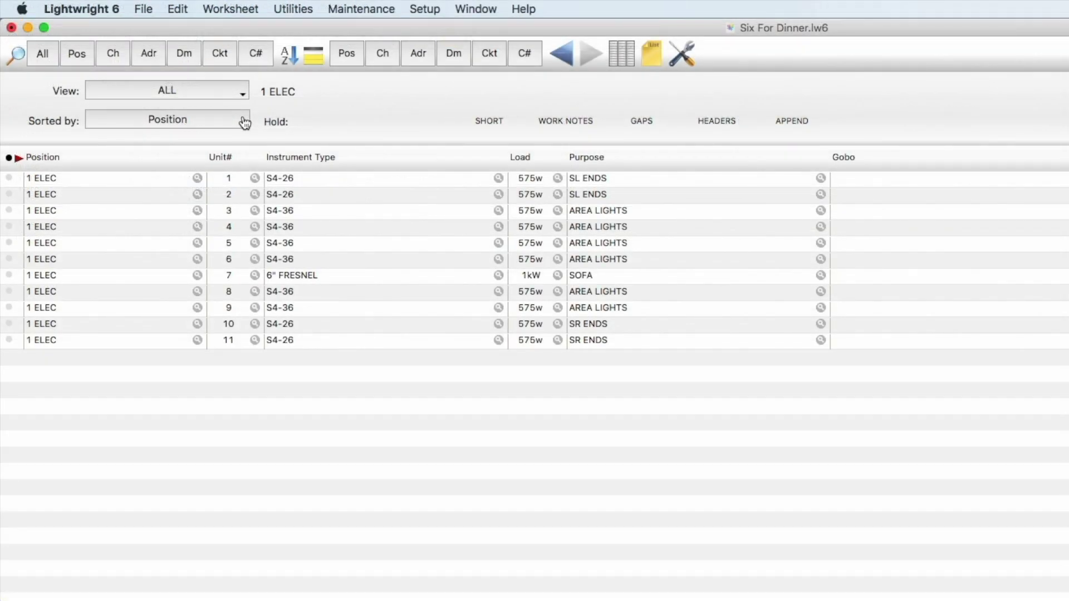
Sort the worksheet by Purpose
click(244, 123)
click(208, 121)
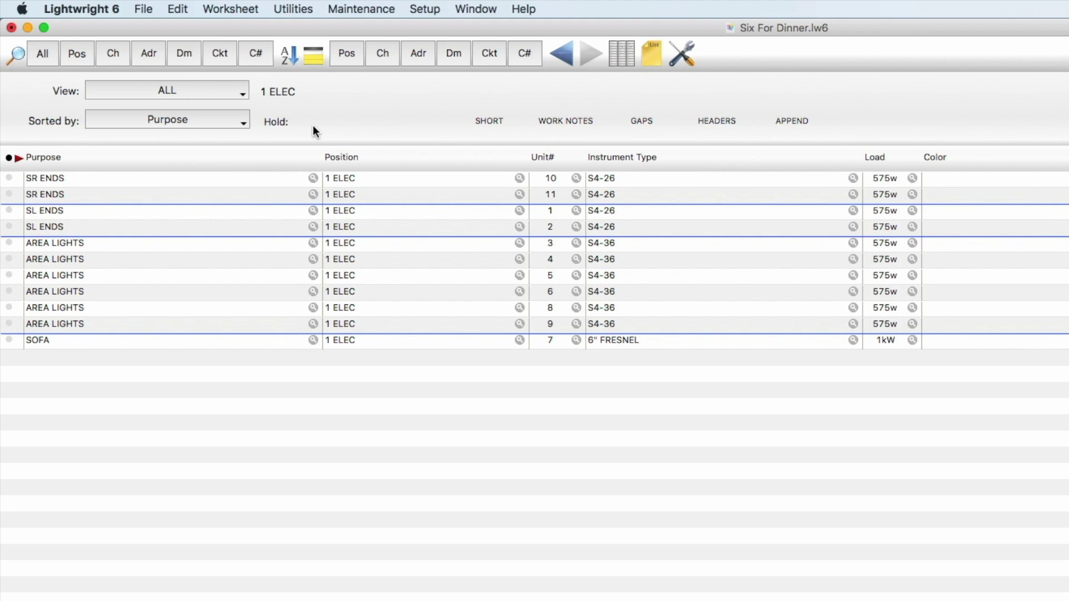
Filter the worksheet to show only position 1 ELEC, and return the view to all items
click(77, 53)
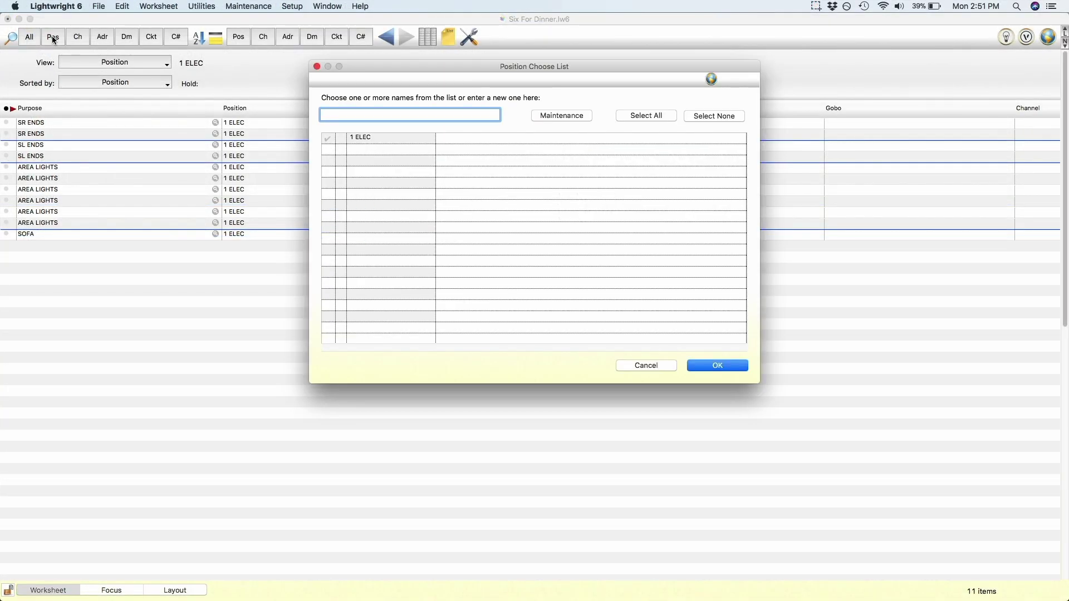
click(328, 139)
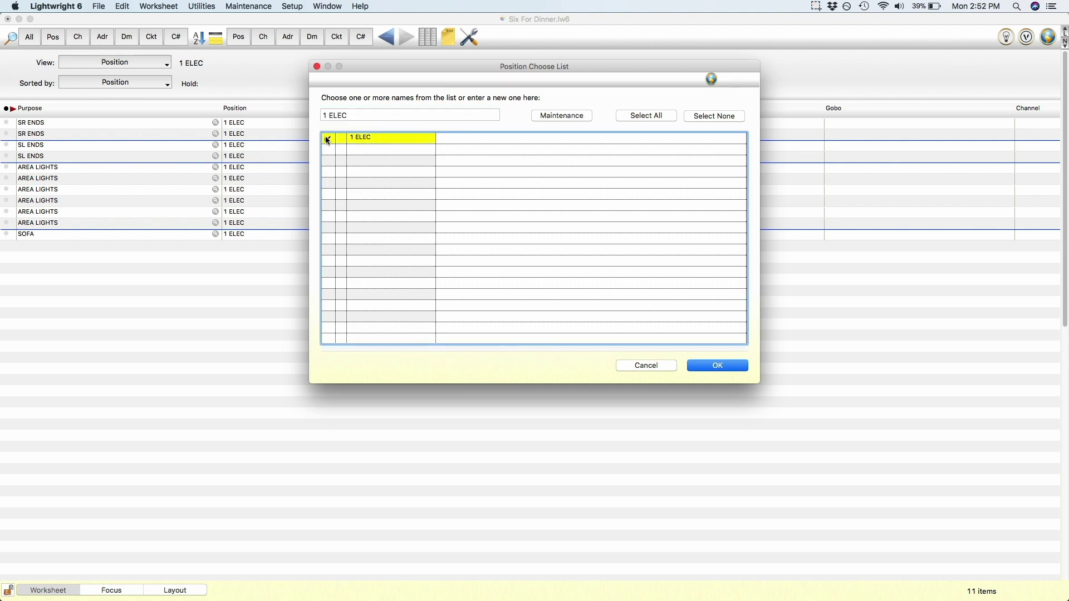
click(715, 367)
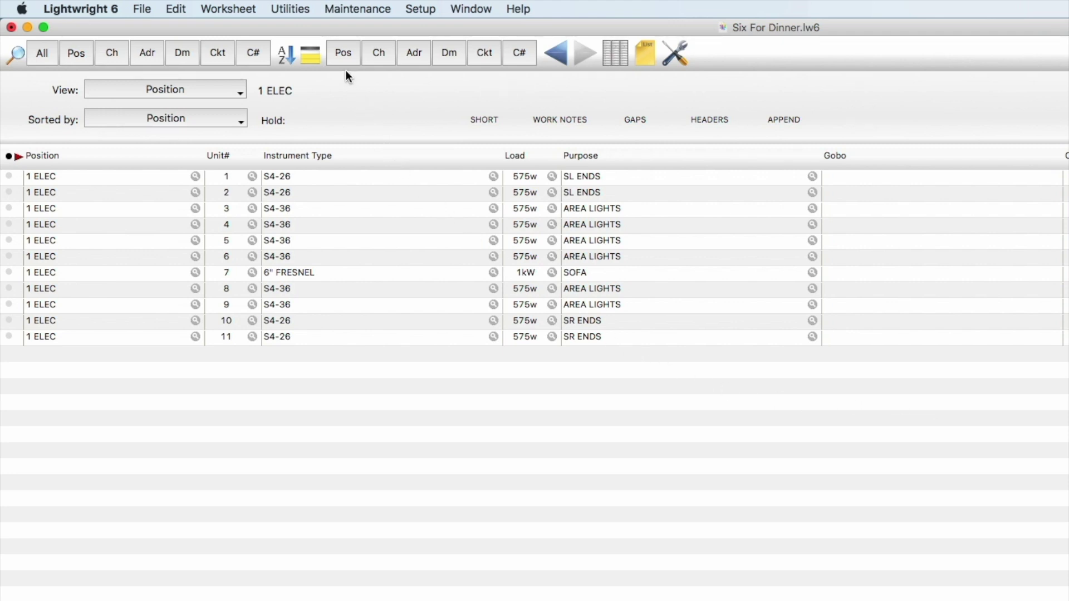
click(236, 96)
click(231, 88)
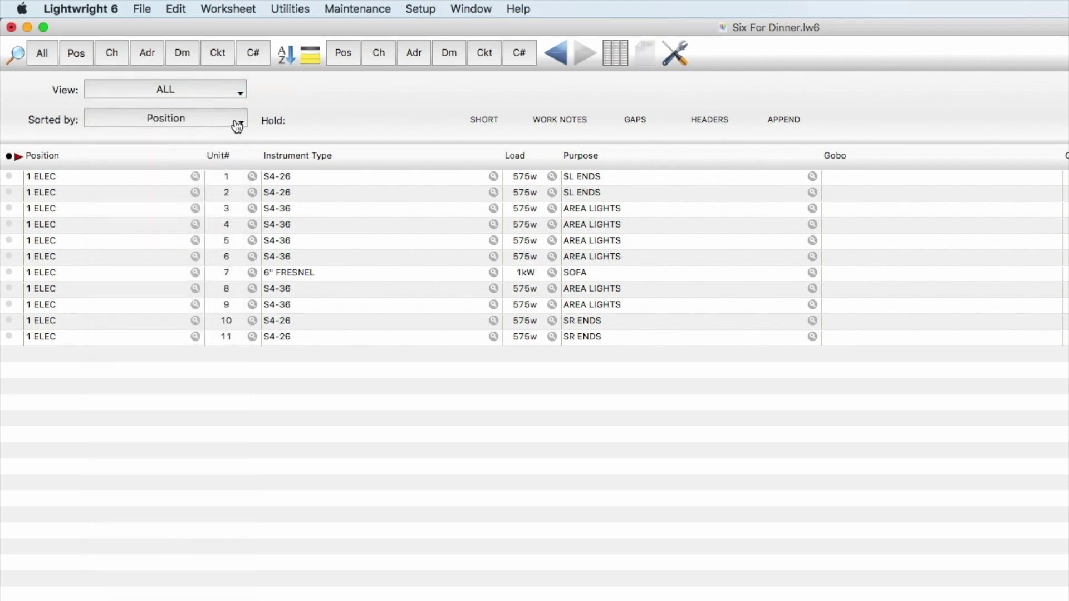
Sort all worksheet items by Purpose, and switch the sorting back to Position
click(239, 120)
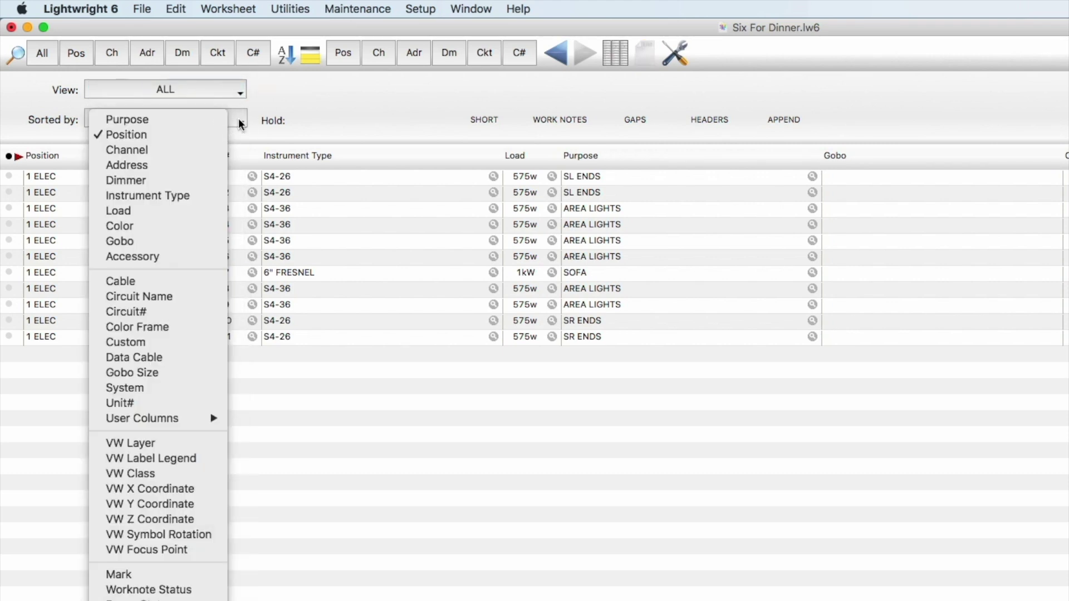
click(205, 117)
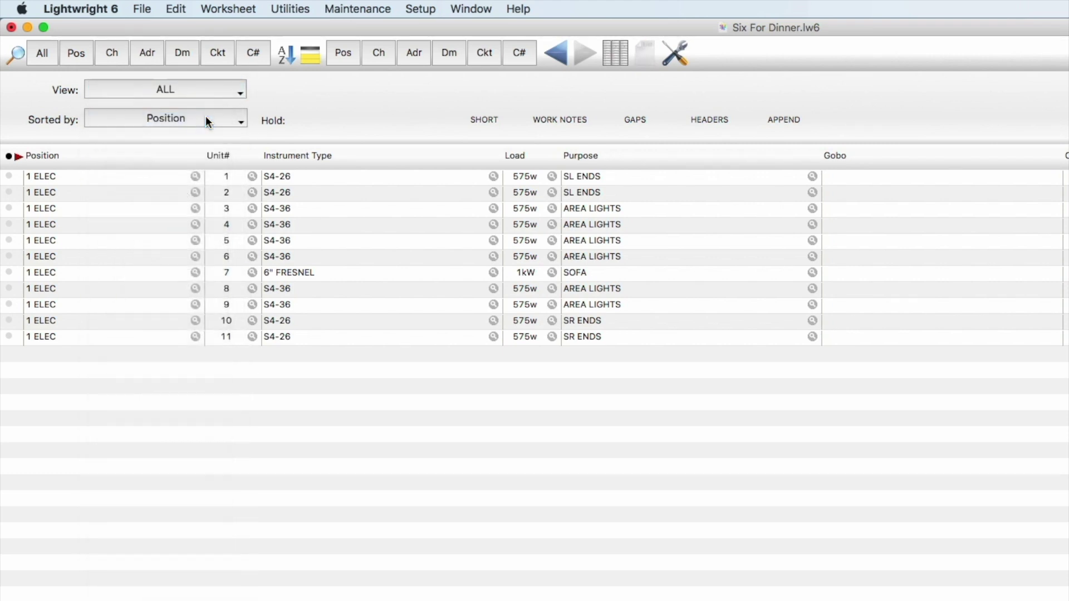
click(343, 56)
Reverse the sort order of the Position-sorted worksheet to descending, and return it to ascending
click(287, 55)
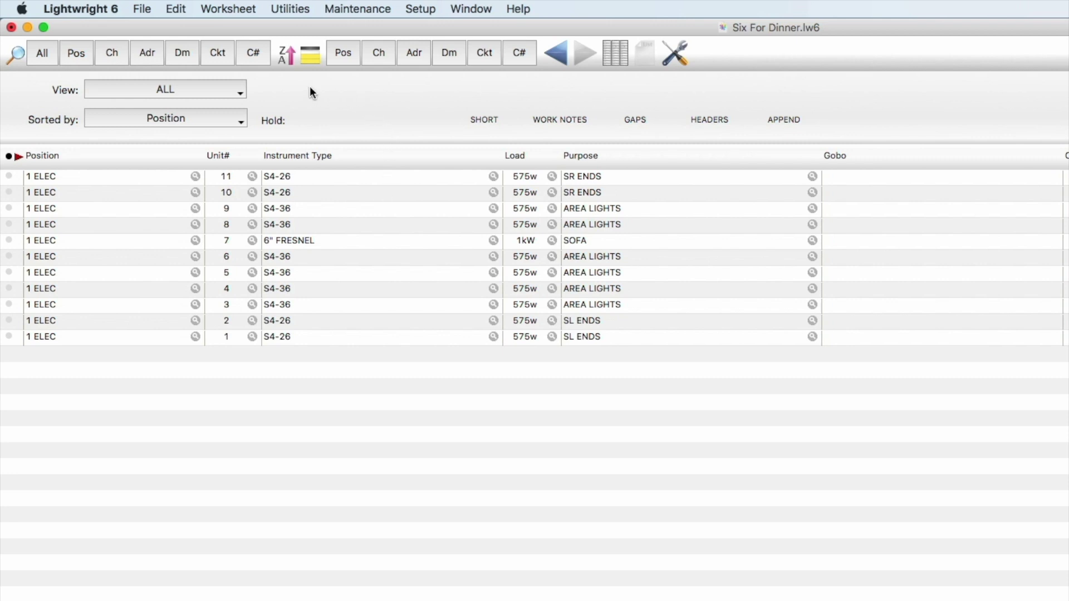
click(287, 55)
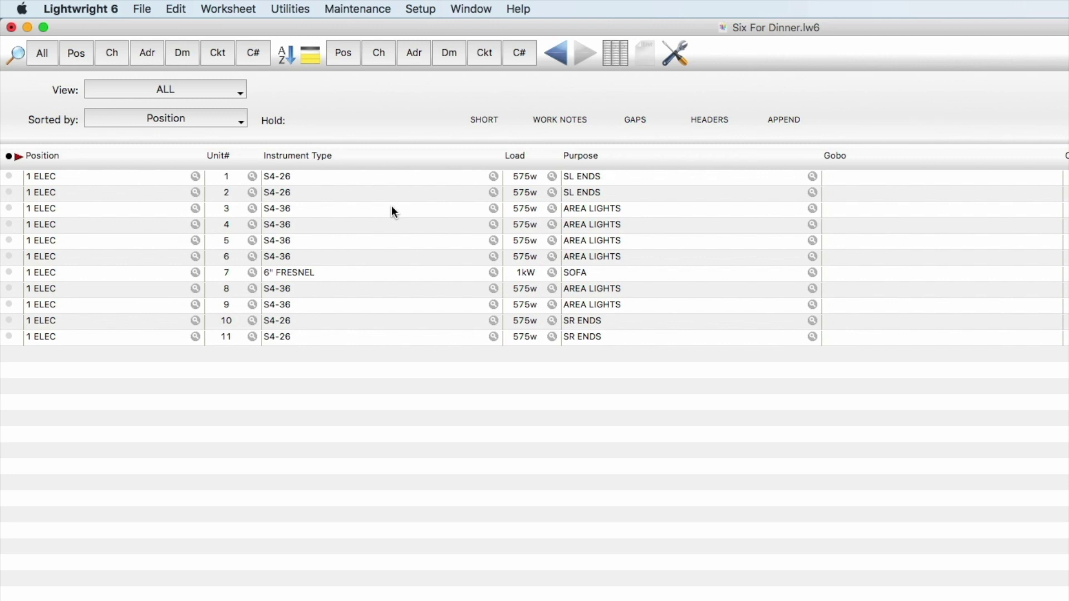
Examine the full list of columns available for the Position sort, keeping the existing selection
click(227, 9)
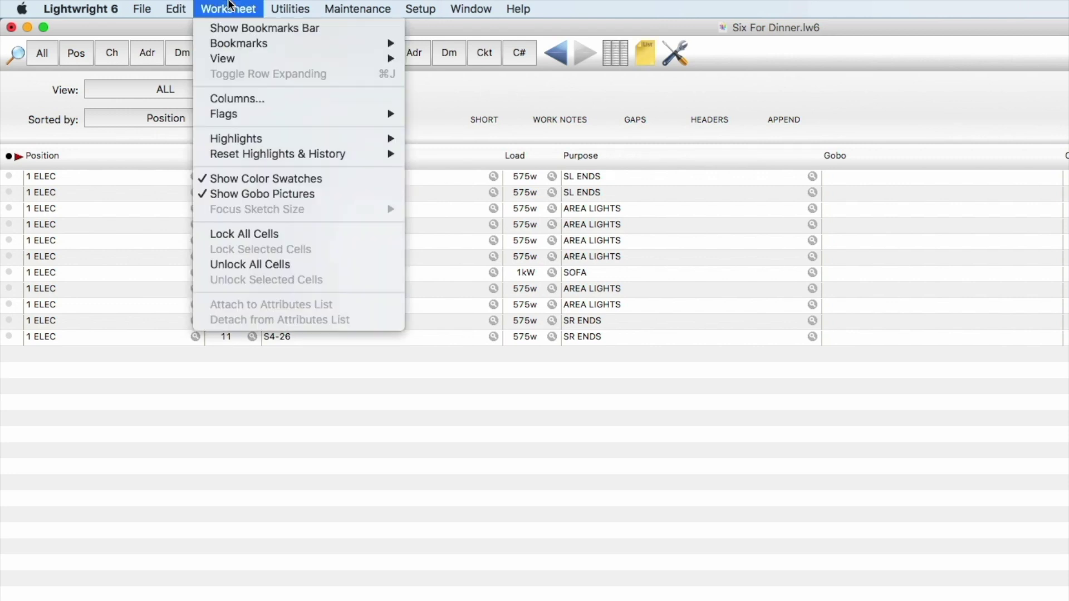
click(279, 99)
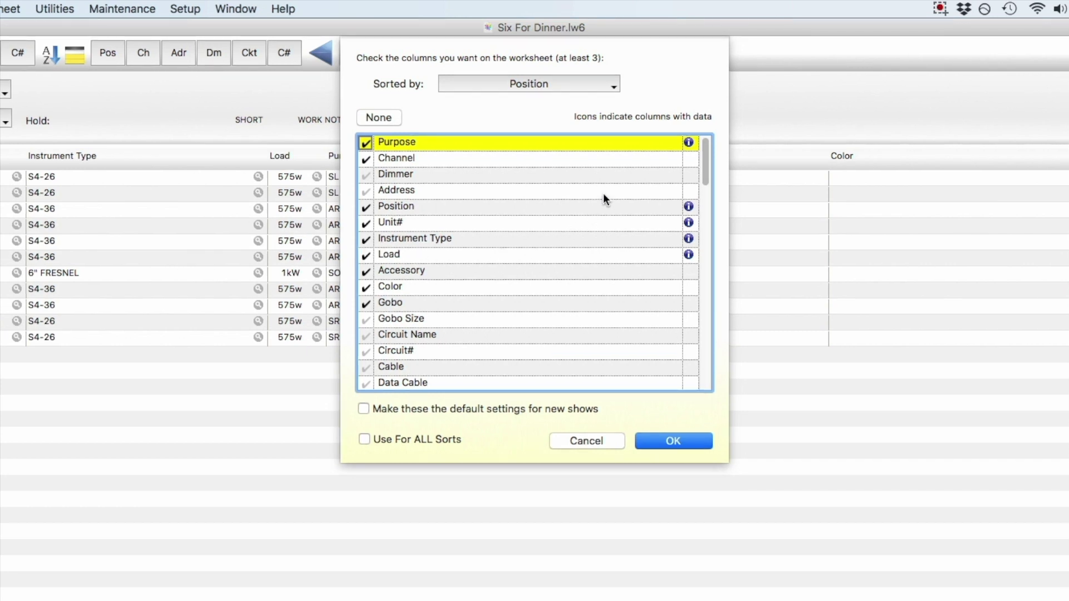
scroll(603, 195, down, 11)
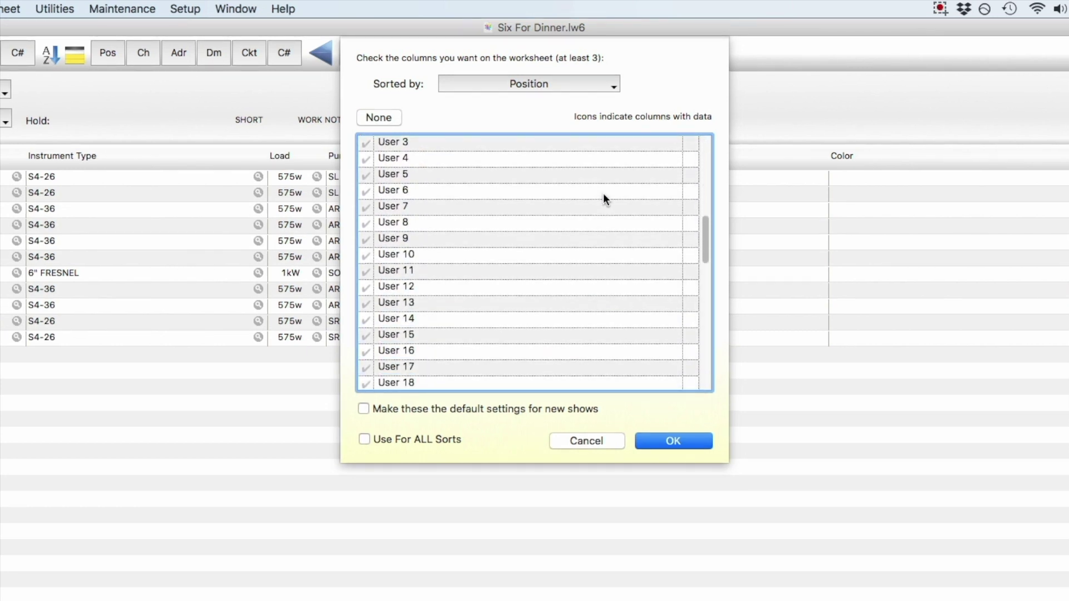
scroll(603, 193, down, 10)
scroll(603, 193, down, 3)
scroll(603, 192, up, 9)
scroll(603, 192, up, 10)
scroll(603, 192, up, 5)
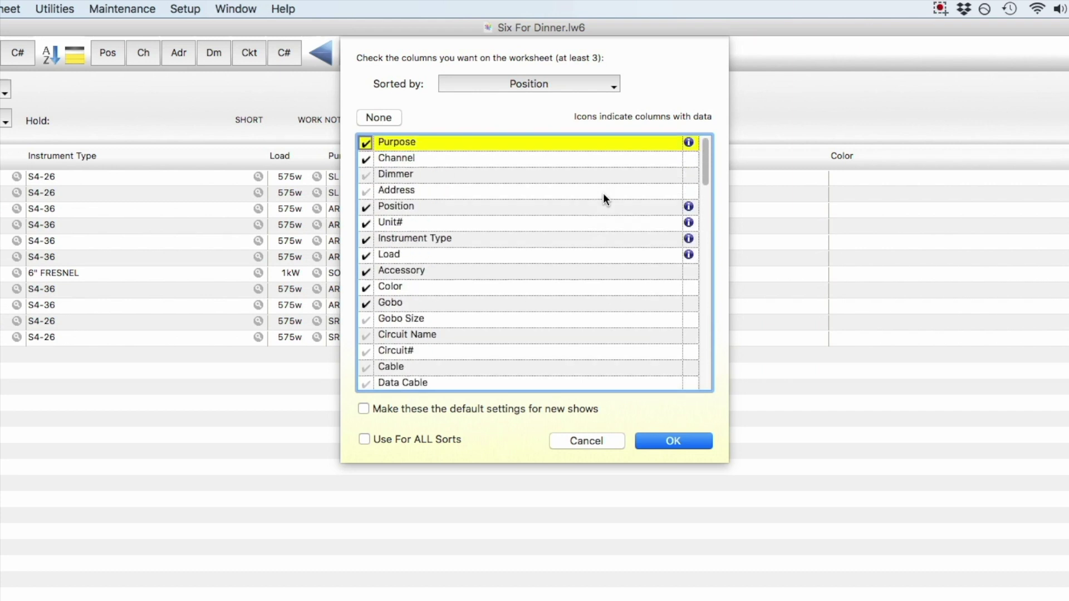
click(685, 441)
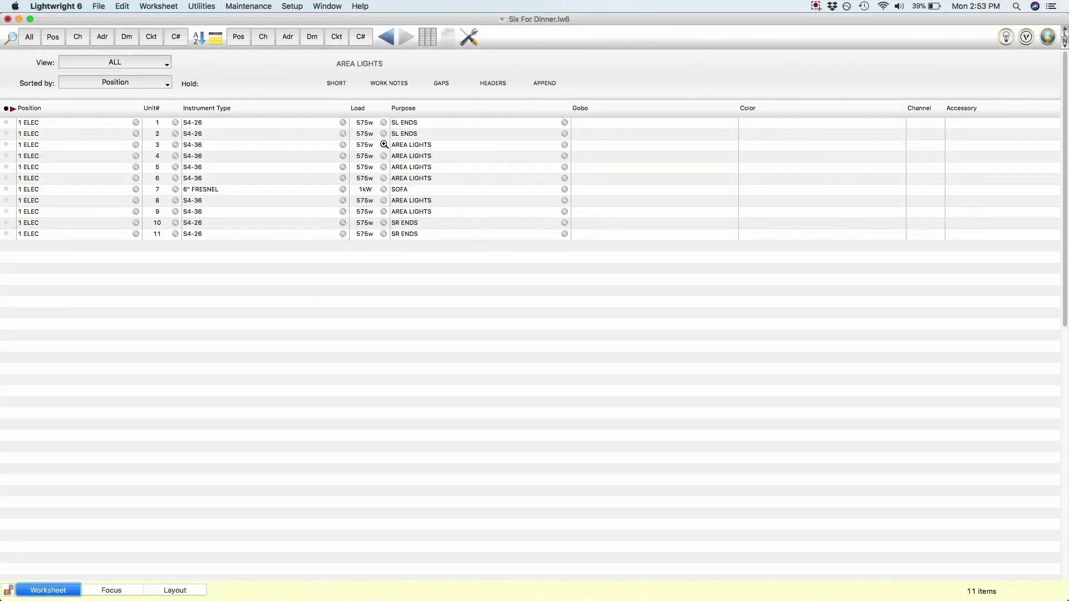
Move the Load column after the Purpose column in the worksheet, and swap the two columns back
click(365, 109)
drag(365, 110, 433, 110)
drag(538, 109, 411, 111)
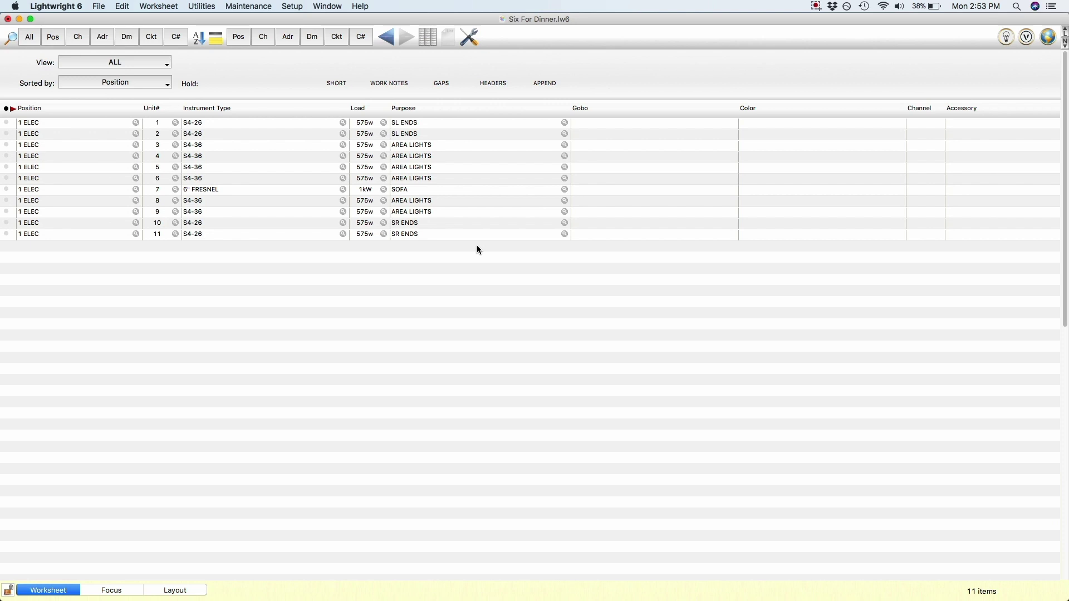
Start adding new items and clear the prefilled Purpose, Position, Unit#, Instrument Type and Load fields
double_click(502, 275)
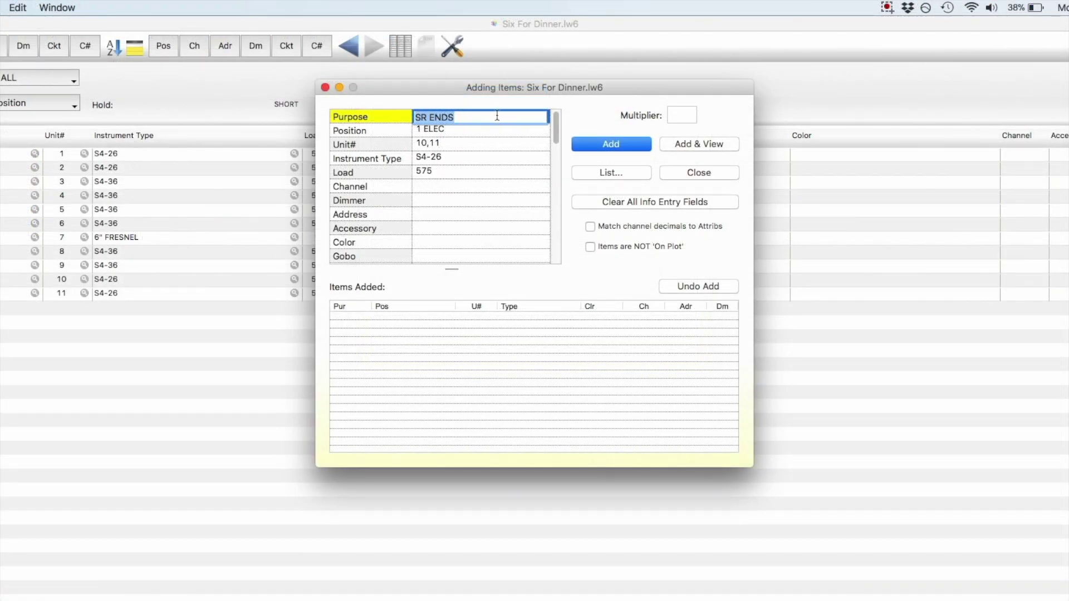
key(BackSpace)
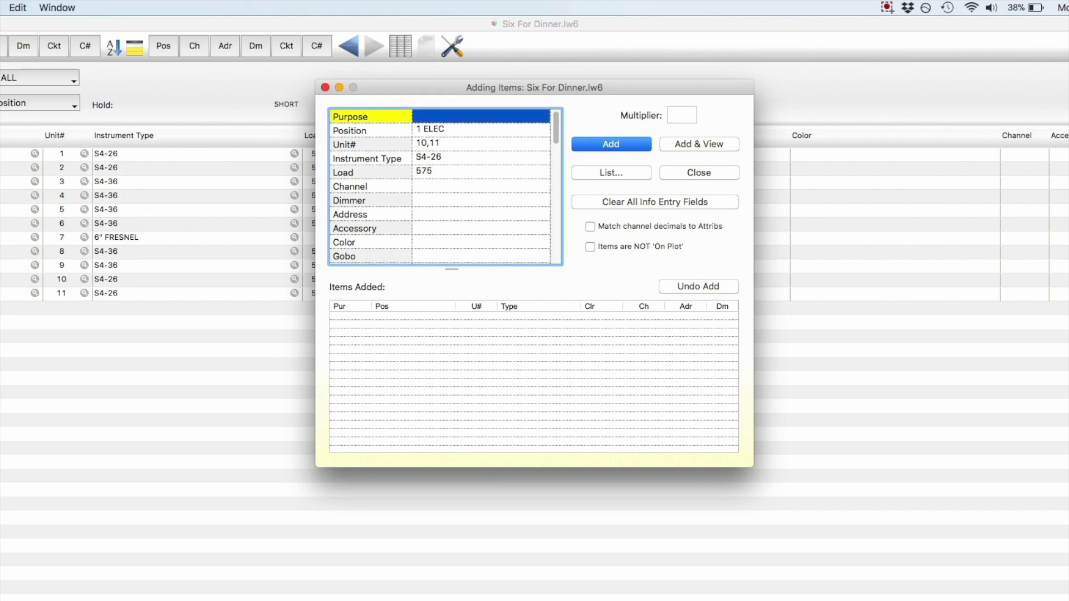
key(Tab)
key(BackSpace)
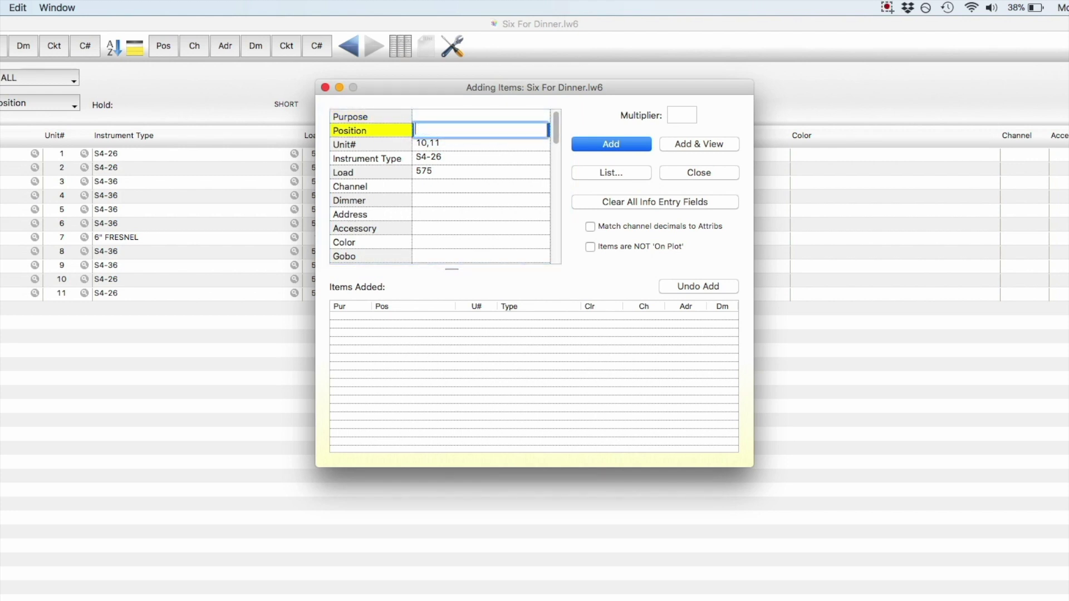
key(Tab)
key(BackSpace)
key(Tab)
key(BackSpace)
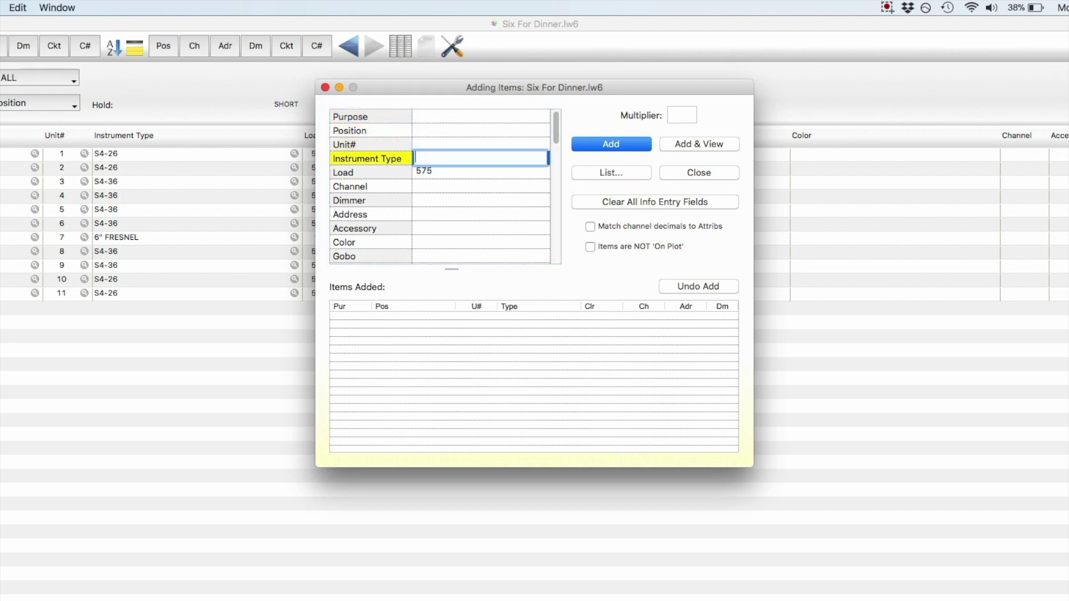
key(Tab)
key(BackSpace)
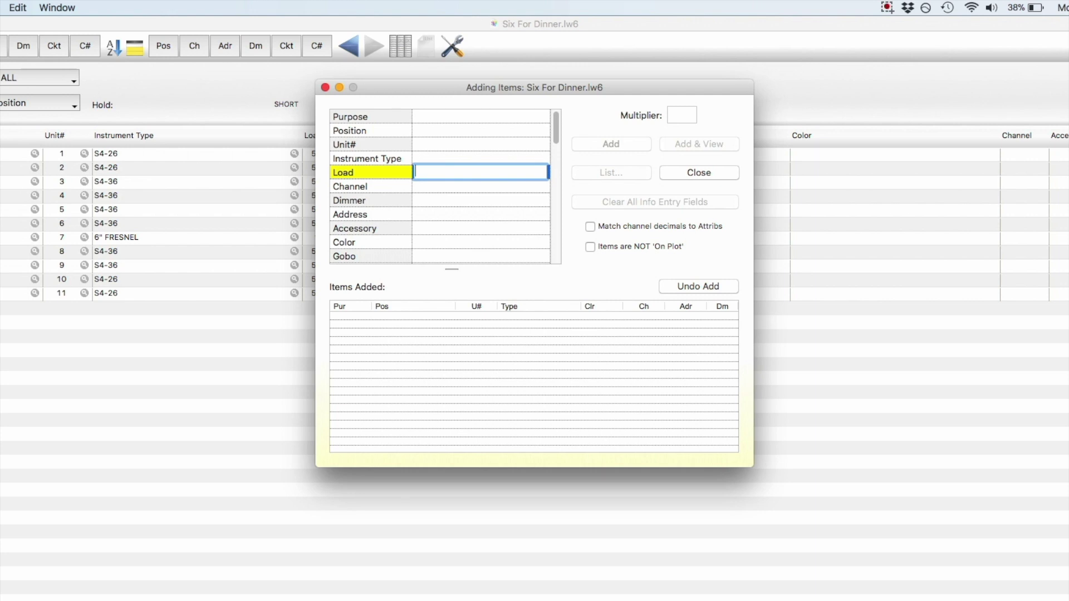
click(524, 115)
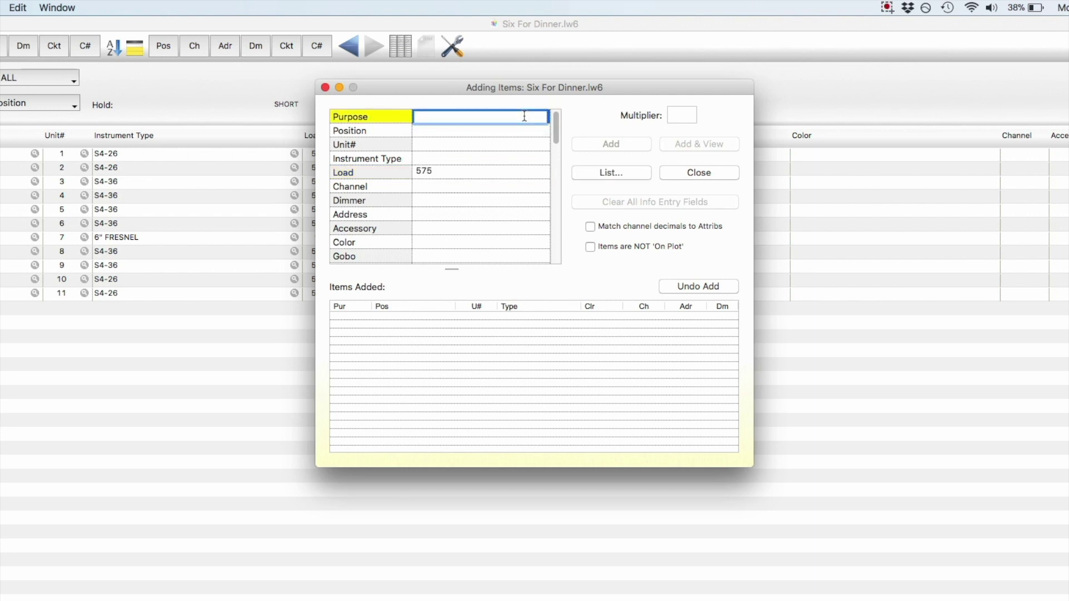
click(462, 171)
key(BackSpace)
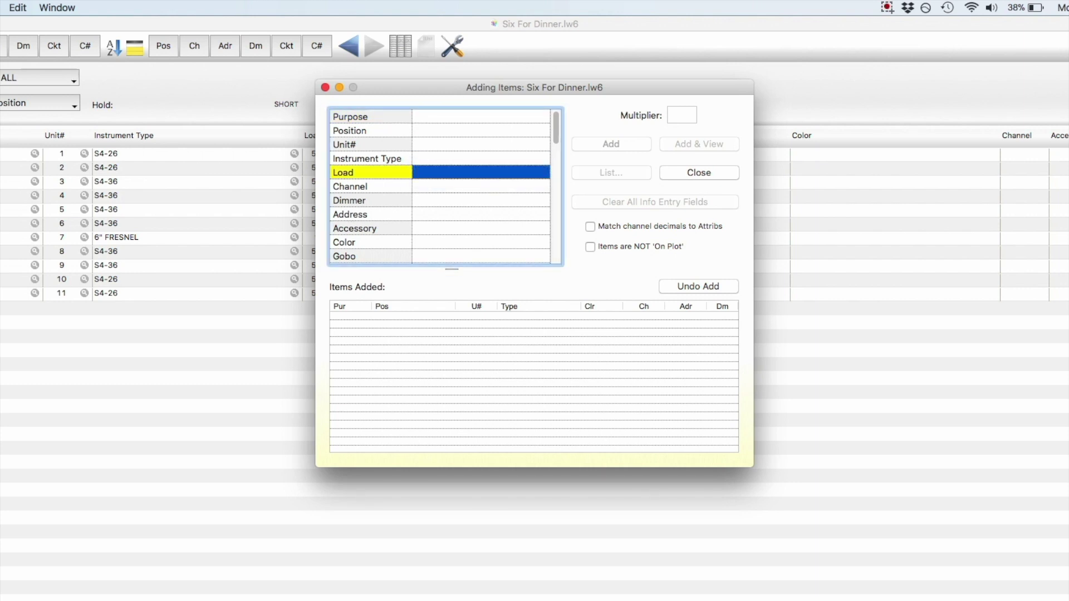
Enter Purpose WARM BKLT, Instrument Type PAR 64 MFL and Load 1KW for the new item
click(483, 117)
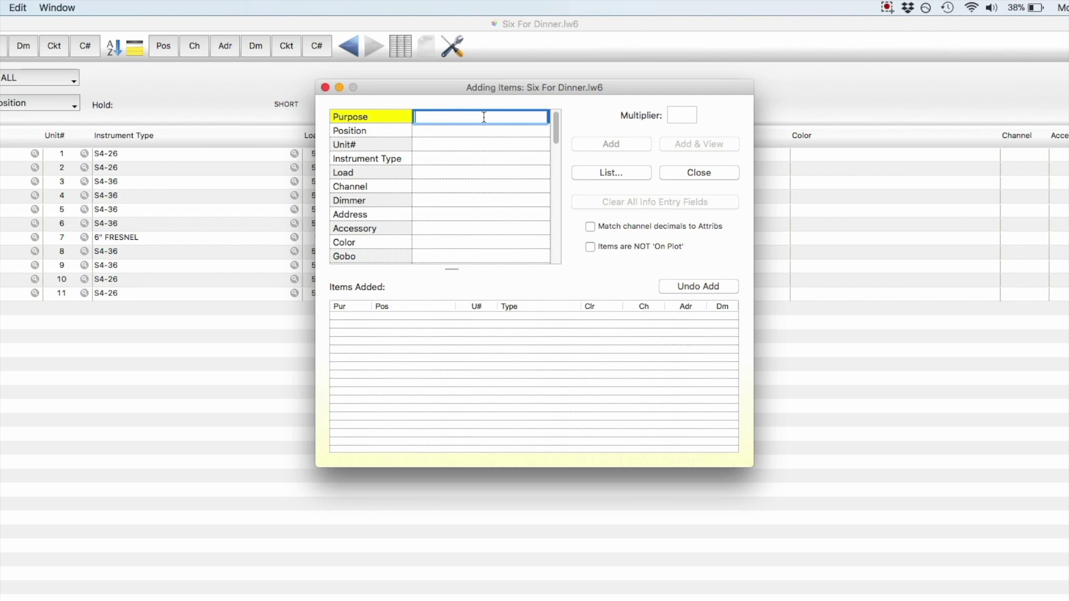
text(WA)
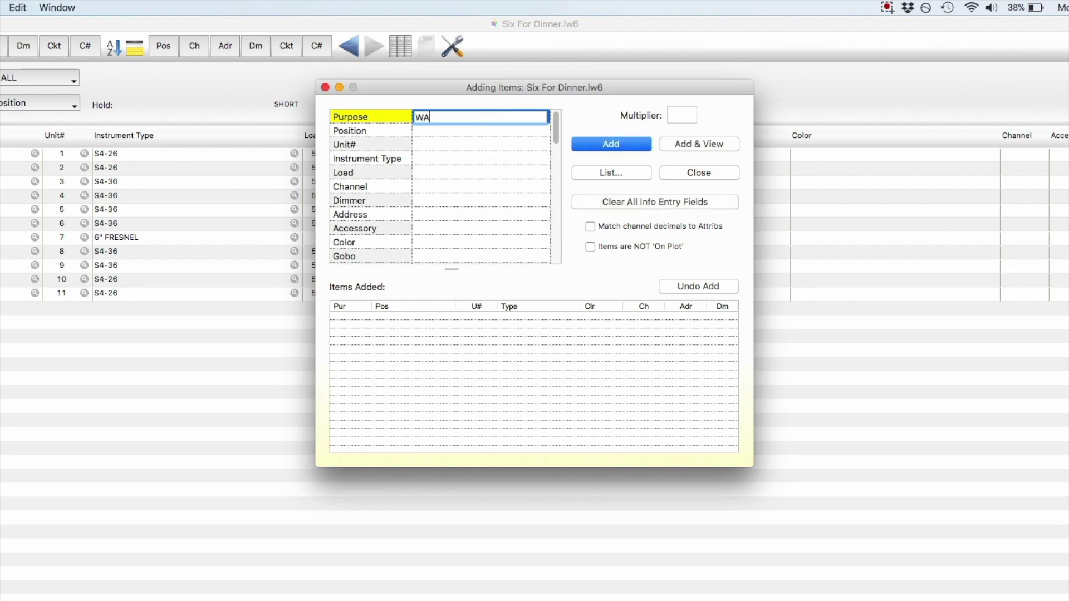
text(RM BKLT)
key(Return)
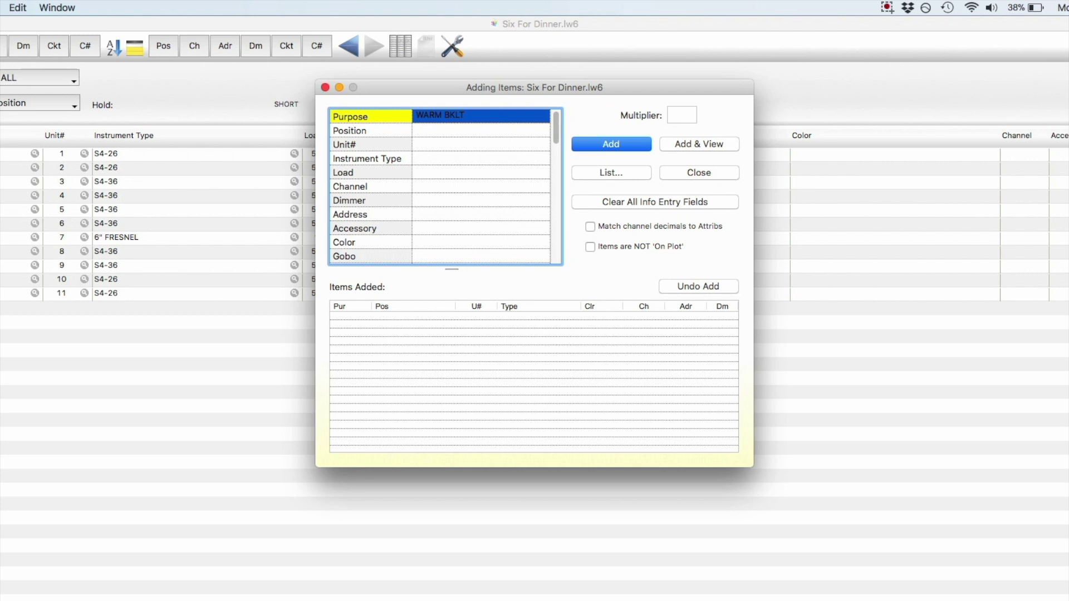
click(462, 158)
text(PAR 64 MFL)
key(Return)
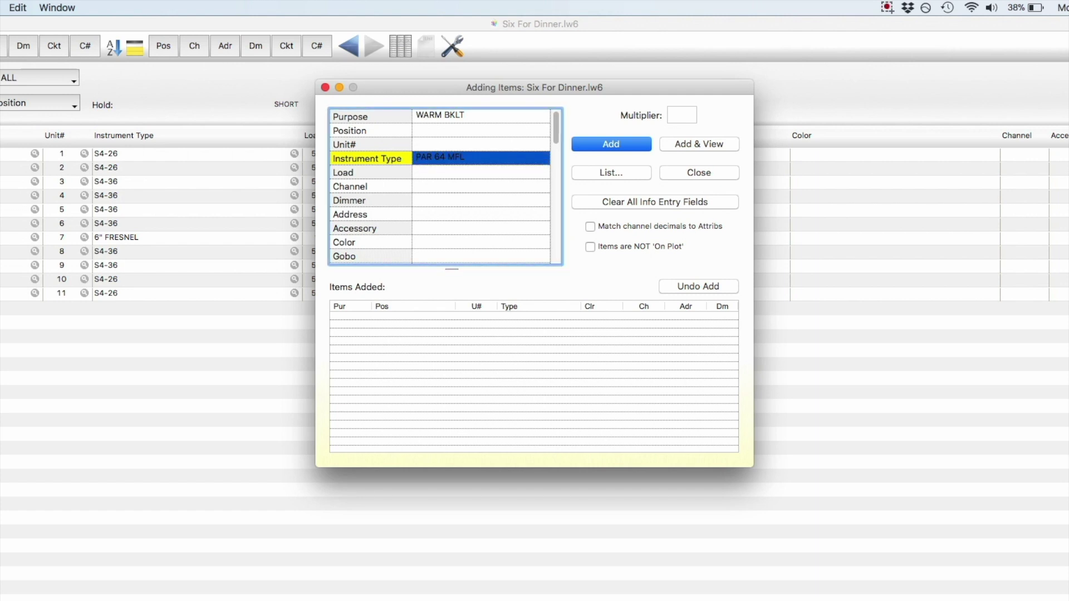
click(492, 172)
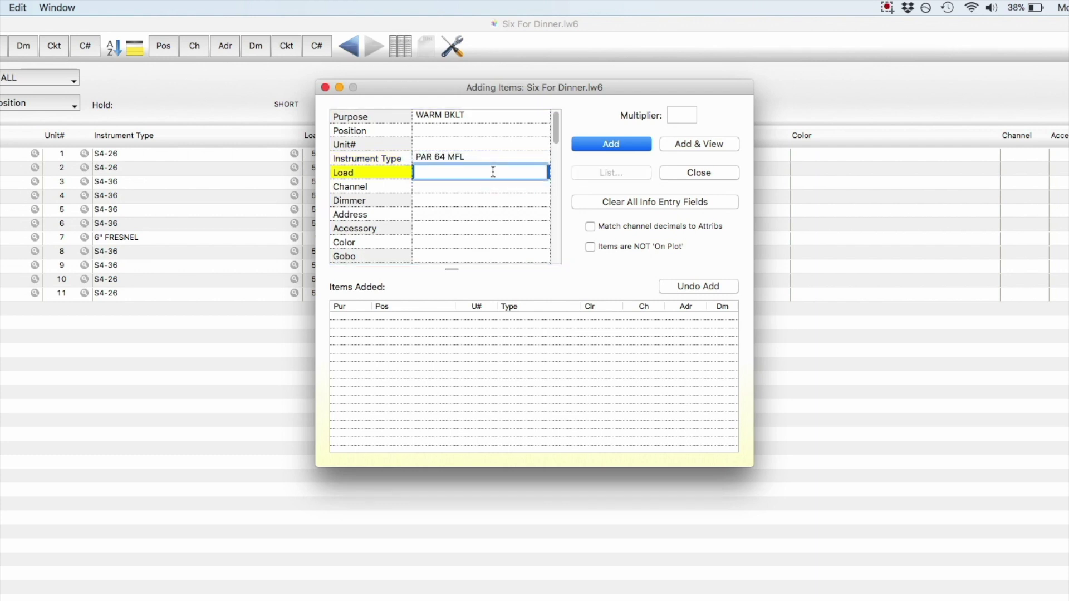
text(1KW)
key(Return)
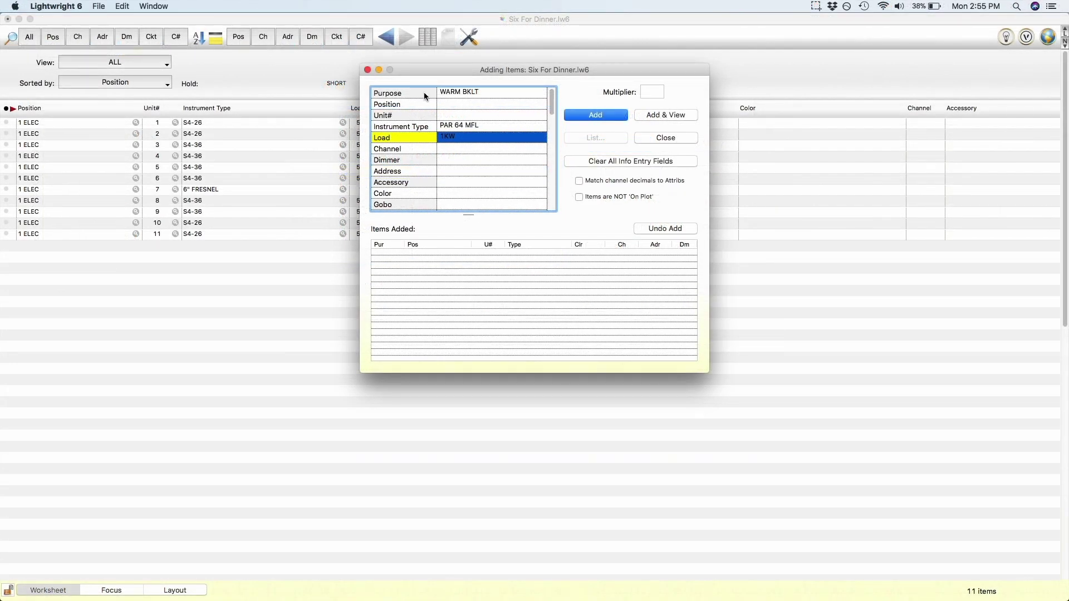
Check the AutoFill setting in the worksheet preferences, and close the preferences and the Adding Items window
click(79, 6)
click(75, 22)
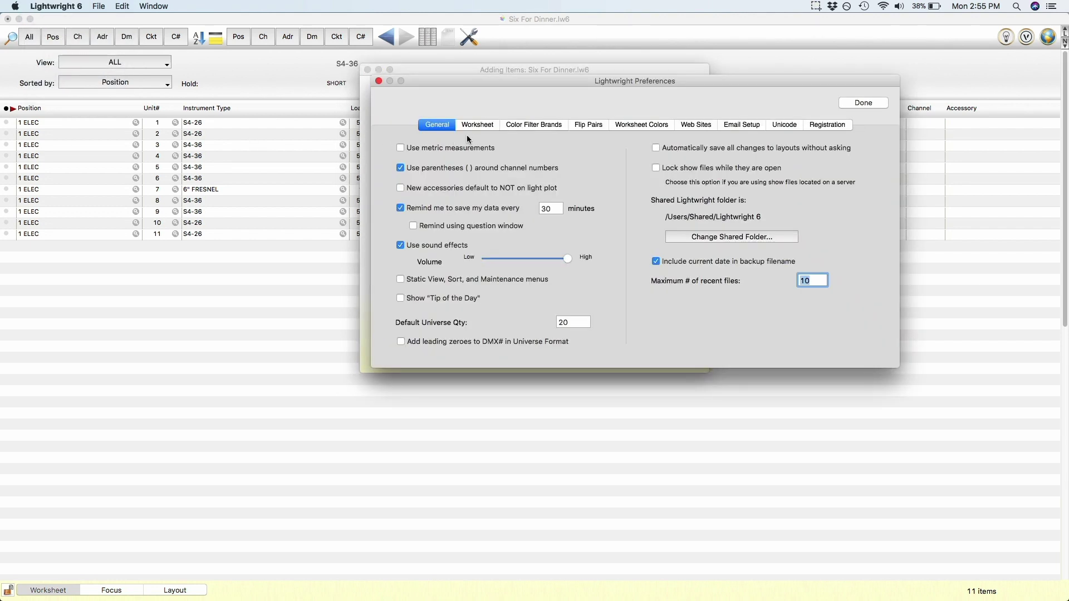
click(477, 127)
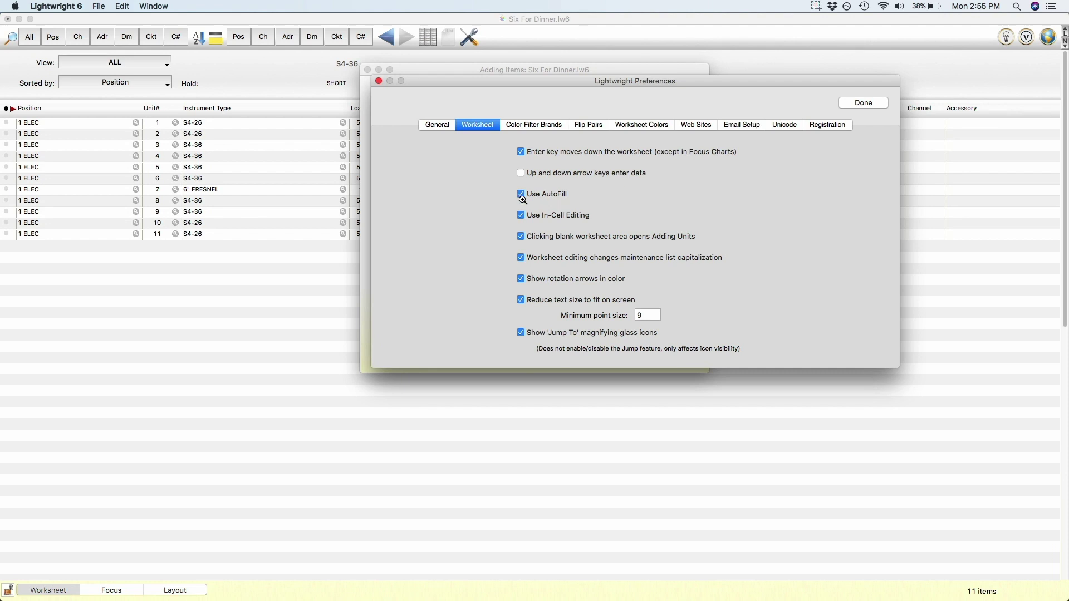
click(865, 104)
click(665, 137)
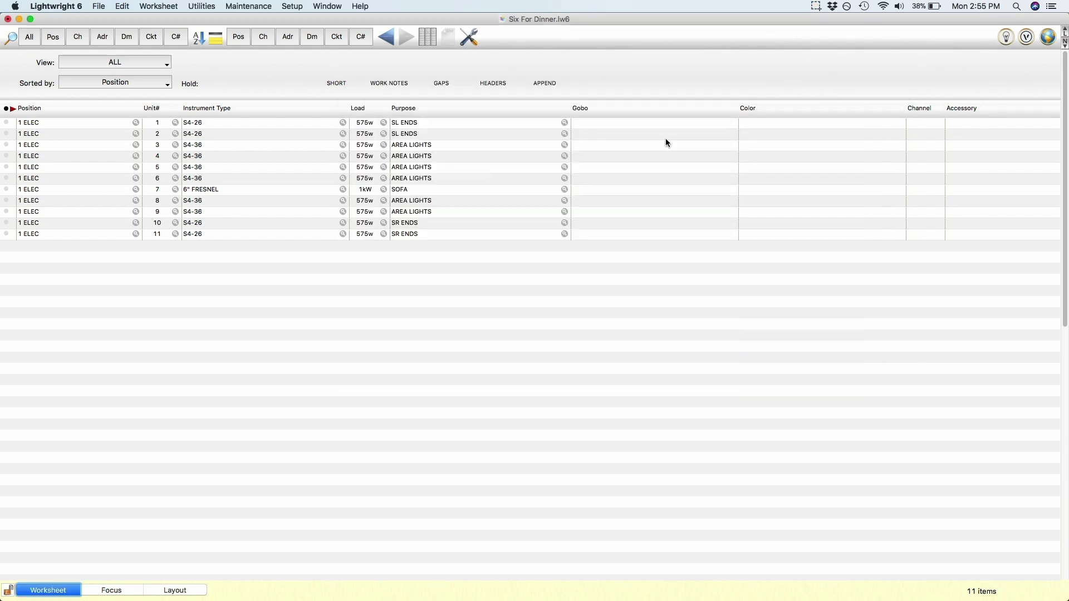